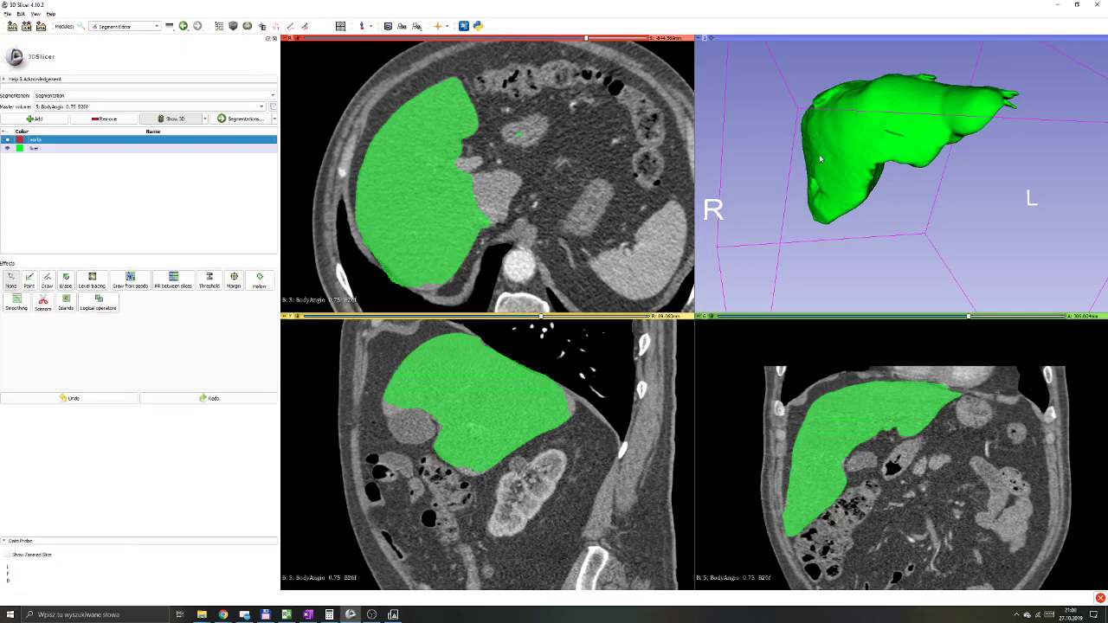
Inspect the green liver model in 3D, and hide the liver segment
{"action": "left_click_drag", "start_coordinate": [918, 158], "coordinate": [848, 160]}
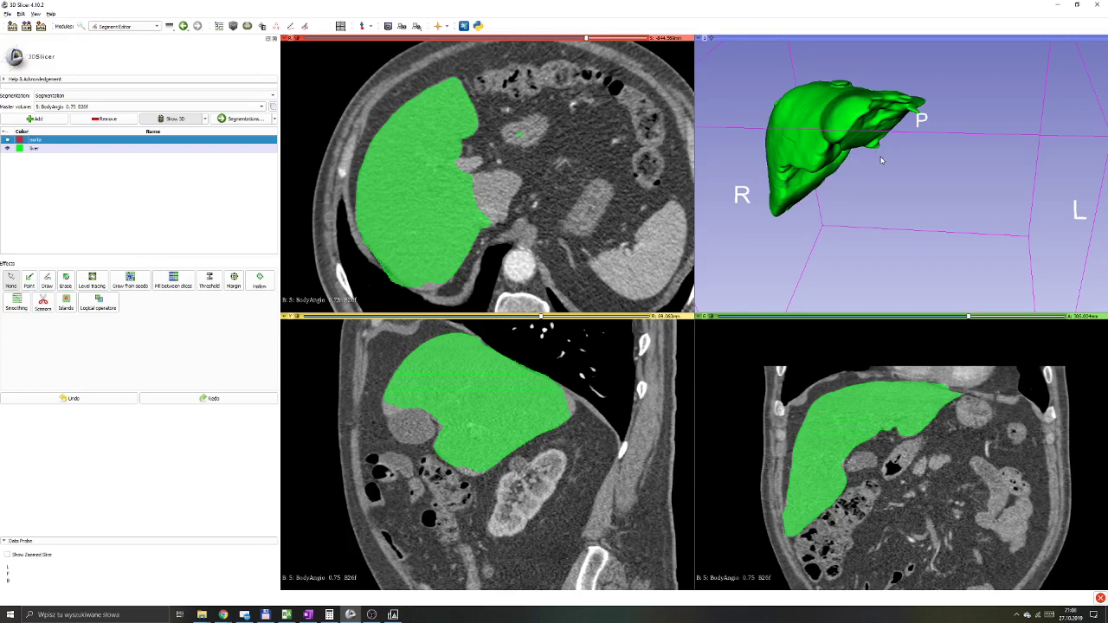
{"action": "left_click_drag", "start_coordinate": [867, 156], "coordinate": [895, 156]}
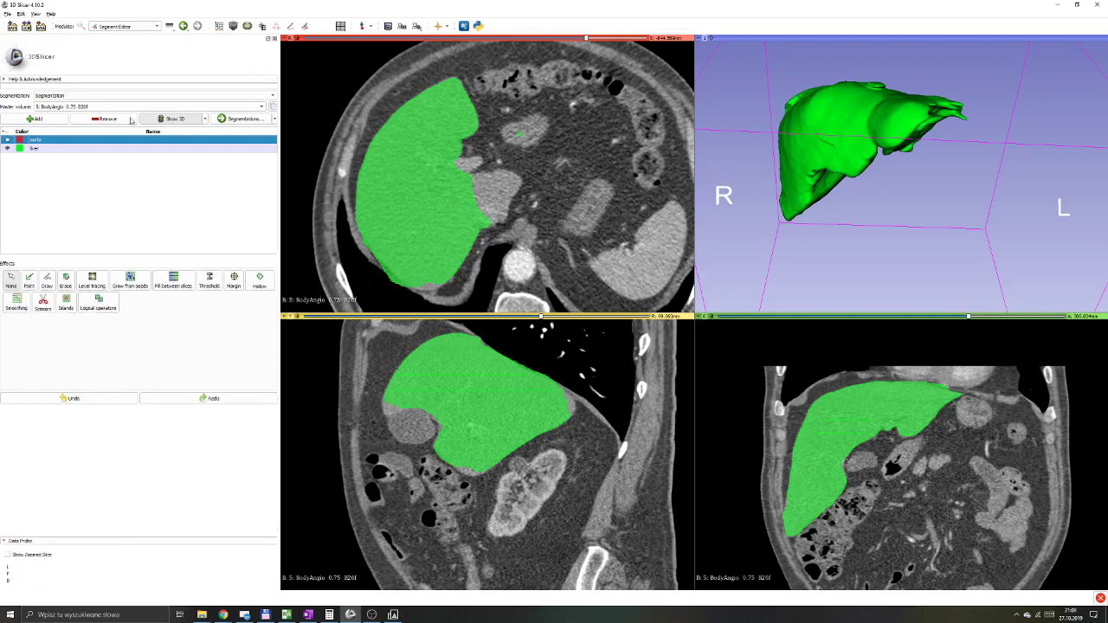
{"action": "left_click", "coordinate": [7, 149]}
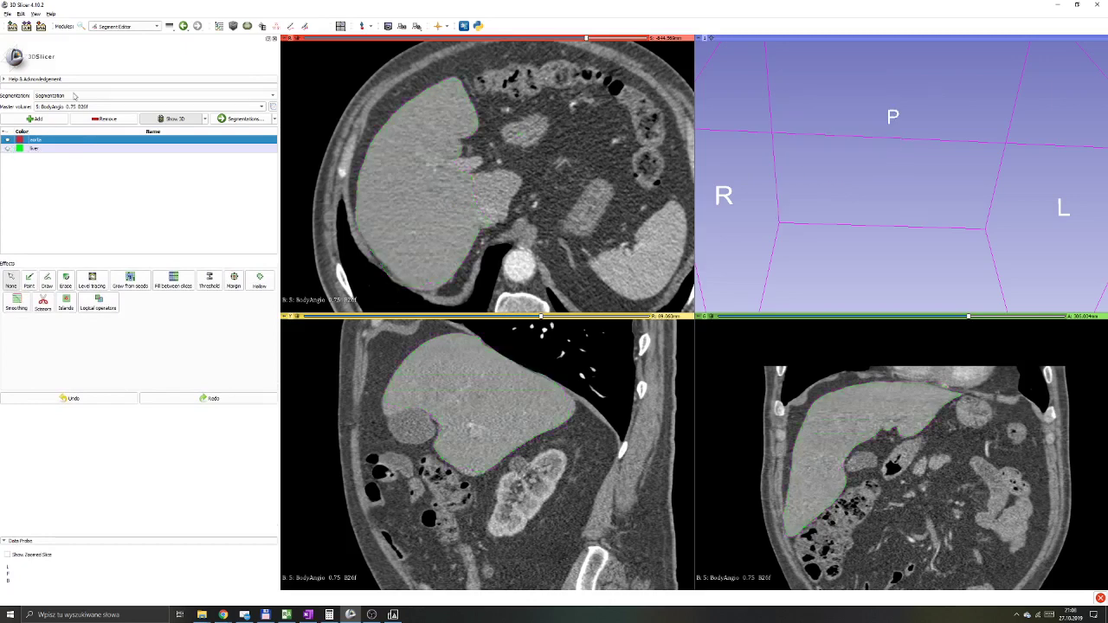
Open the Volume Rendering module and show the BodyAngio 0.75 B26f volume in the 3D view
{"action": "left_click", "coordinate": [140, 27]}
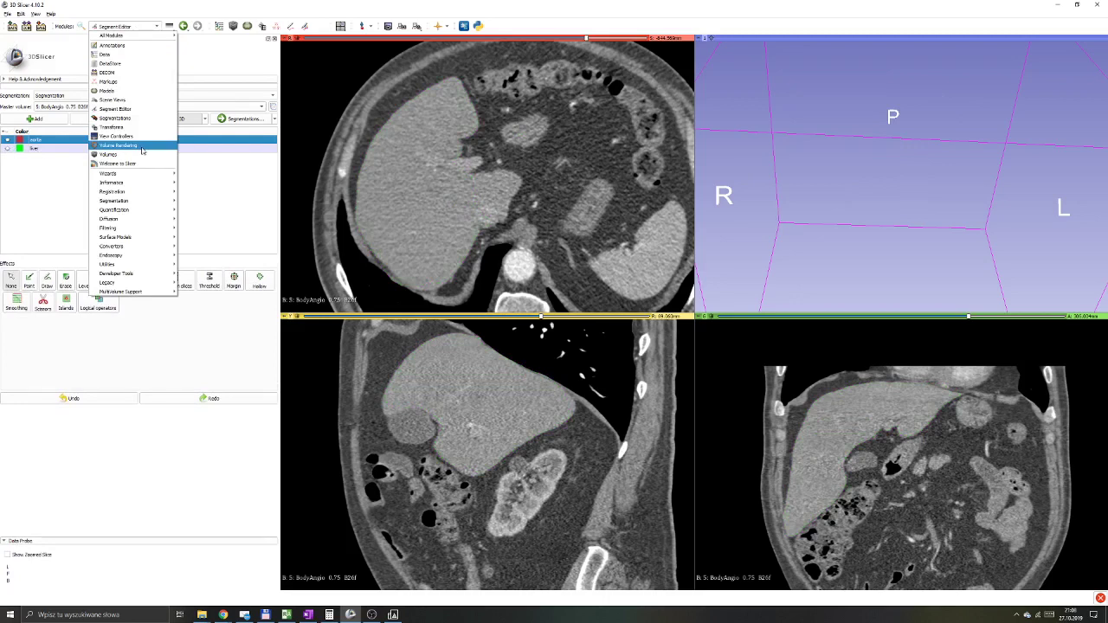
{"action": "left_click", "coordinate": [118, 145]}
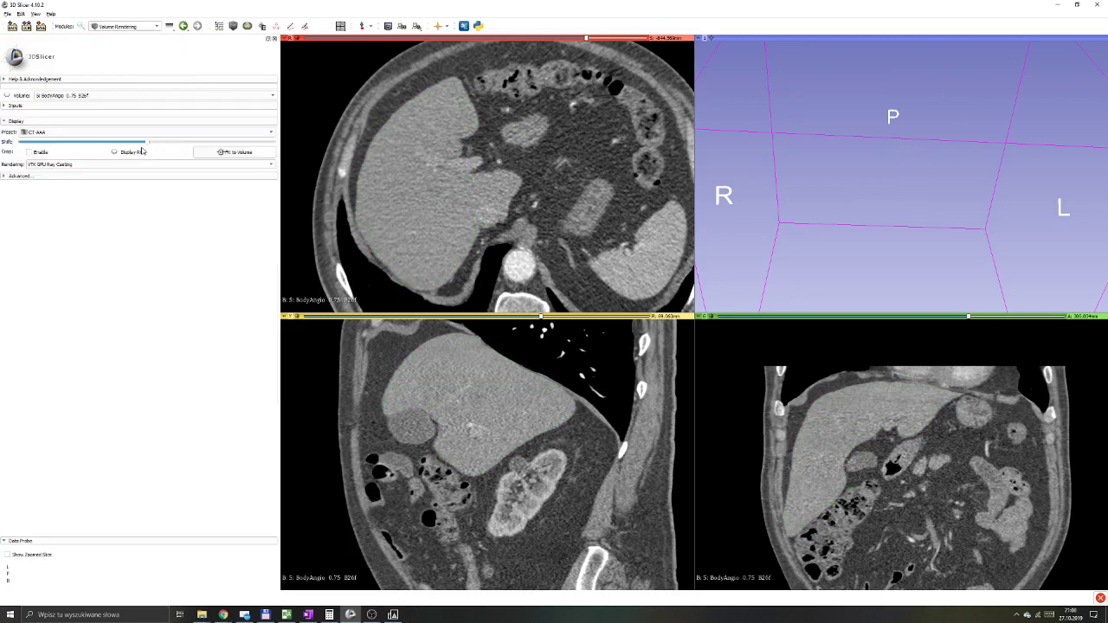
{"action": "left_click", "coordinate": [7, 96]}
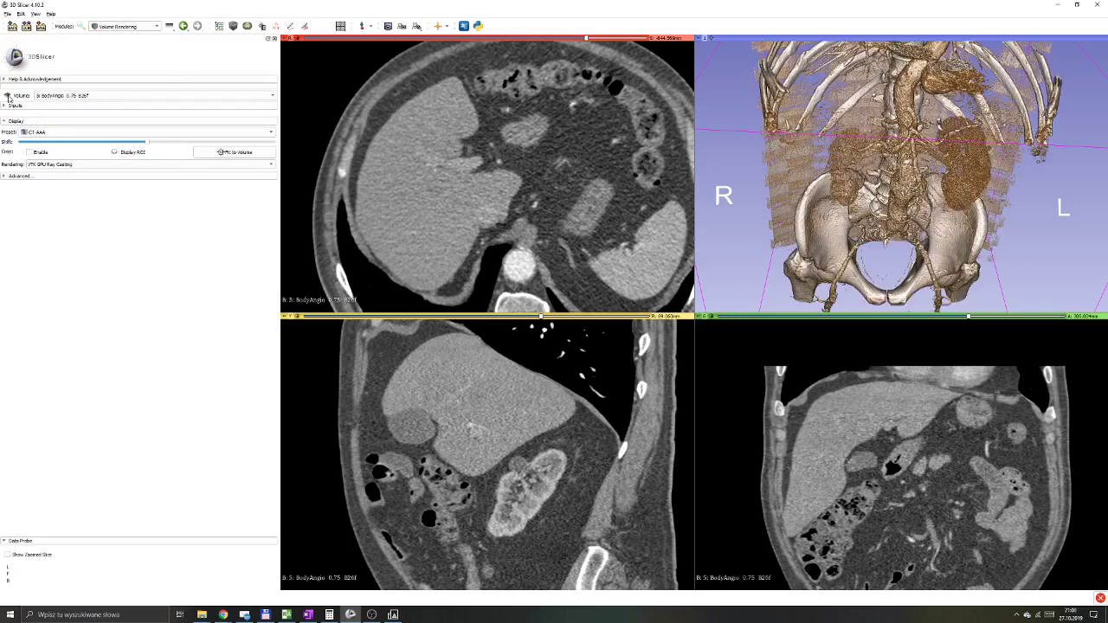
{"action": "left_click_drag", "start_coordinate": [857, 177], "coordinate": [805, 180]}
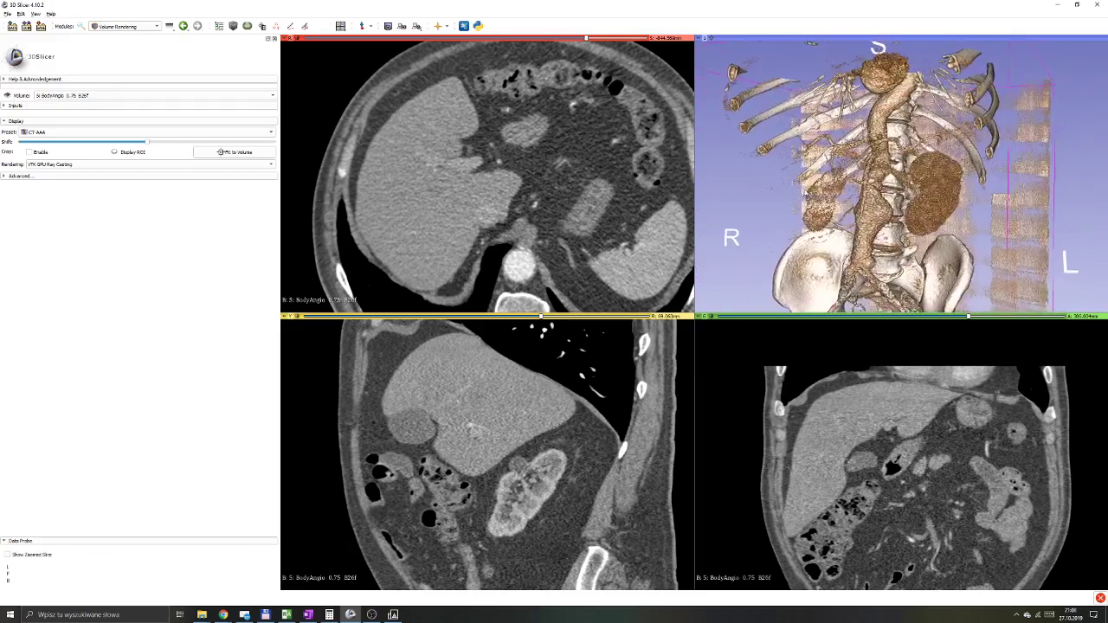
{"action": "left_click_drag", "start_coordinate": [735, 173], "coordinate": [845, 199]}
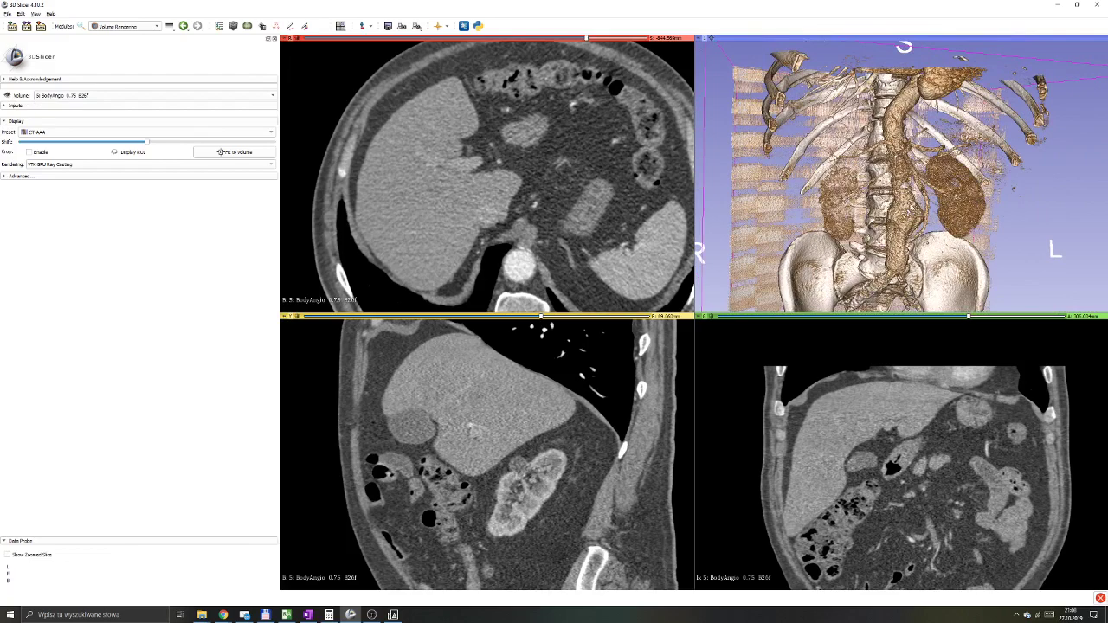
{"action": "left_click_drag", "start_coordinate": [933, 213], "coordinate": [938, 199]}
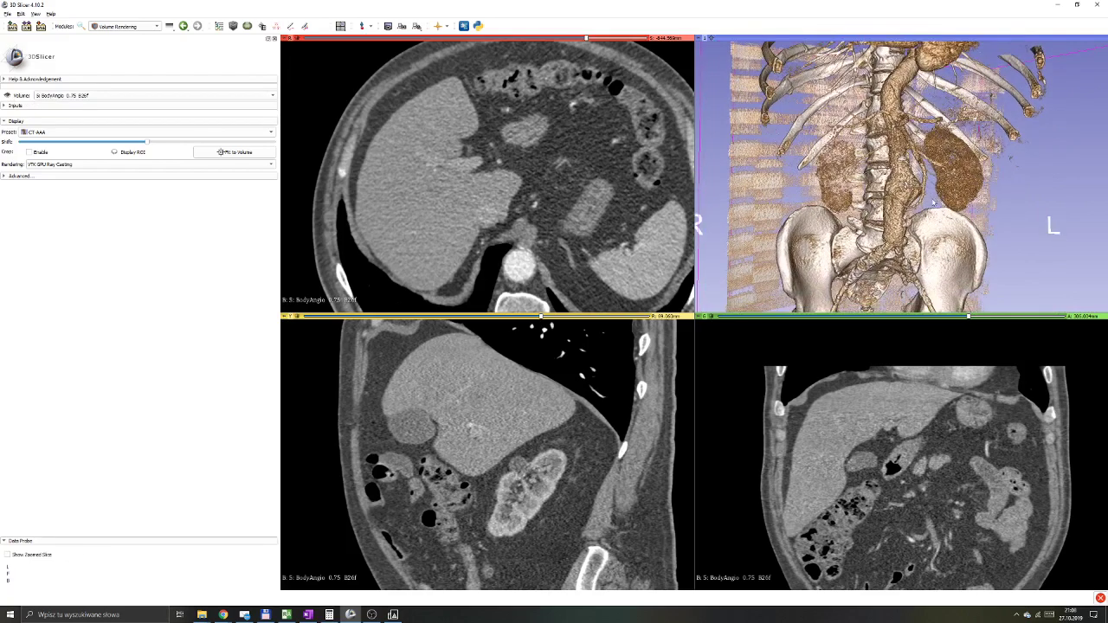
Try several volume rendering presets and apply CT-Cardiac
{"action": "left_click", "coordinate": [38, 135]}
{"action": "left_click", "coordinate": [54, 139]}
{"action": "left_click", "coordinate": [52, 135]}
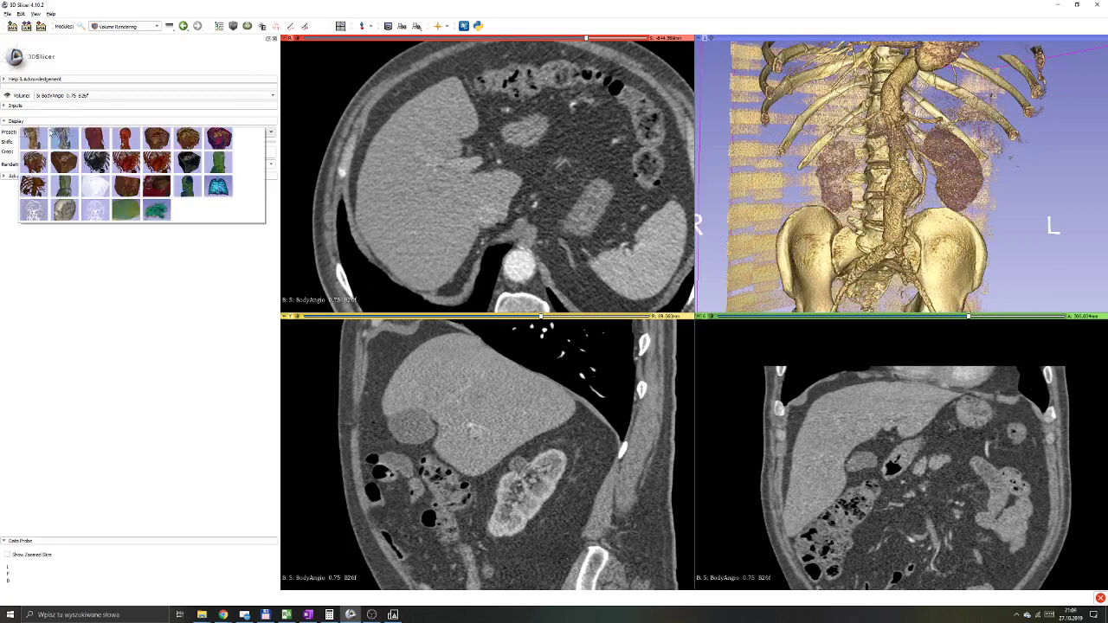
{"action": "left_click", "coordinate": [157, 139]}
{"action": "left_click", "coordinate": [130, 135]}
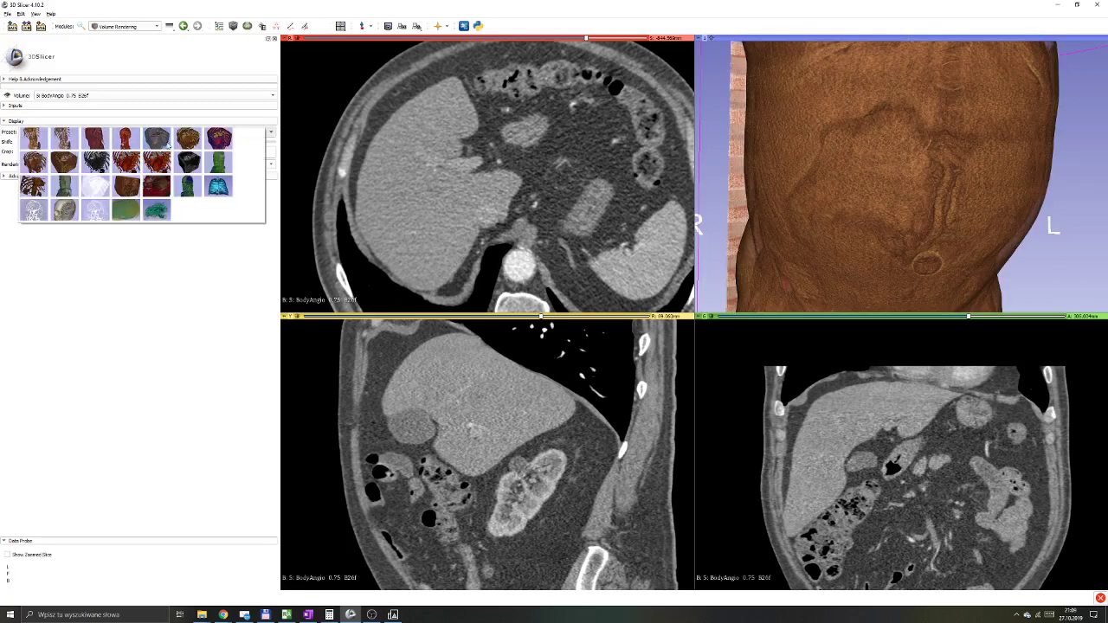
{"action": "left_click", "coordinate": [157, 136]}
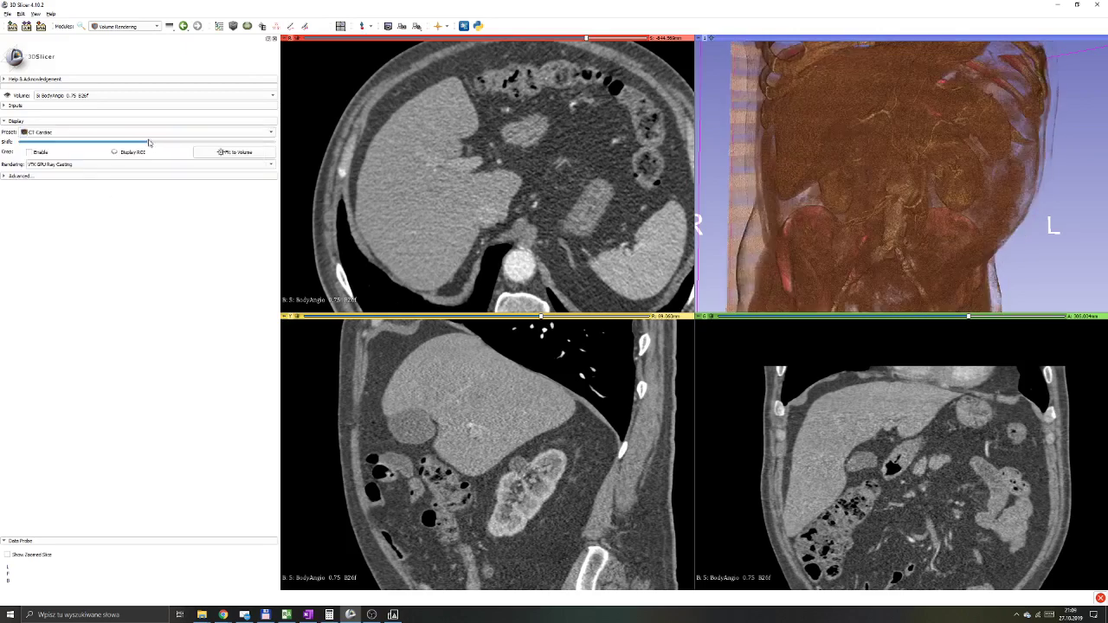
Shift the CT-Cardiac transfer function slightly upward to strip away soft tissue around the skeleton and aorta
{"action": "left_click_drag", "start_coordinate": [149, 142], "coordinate": [160, 133]}
{"action": "left_click_drag", "start_coordinate": [1001, 209], "coordinate": [929, 206]}
{"action": "left_click_drag", "start_coordinate": [146, 142], "coordinate": [151, 141]}
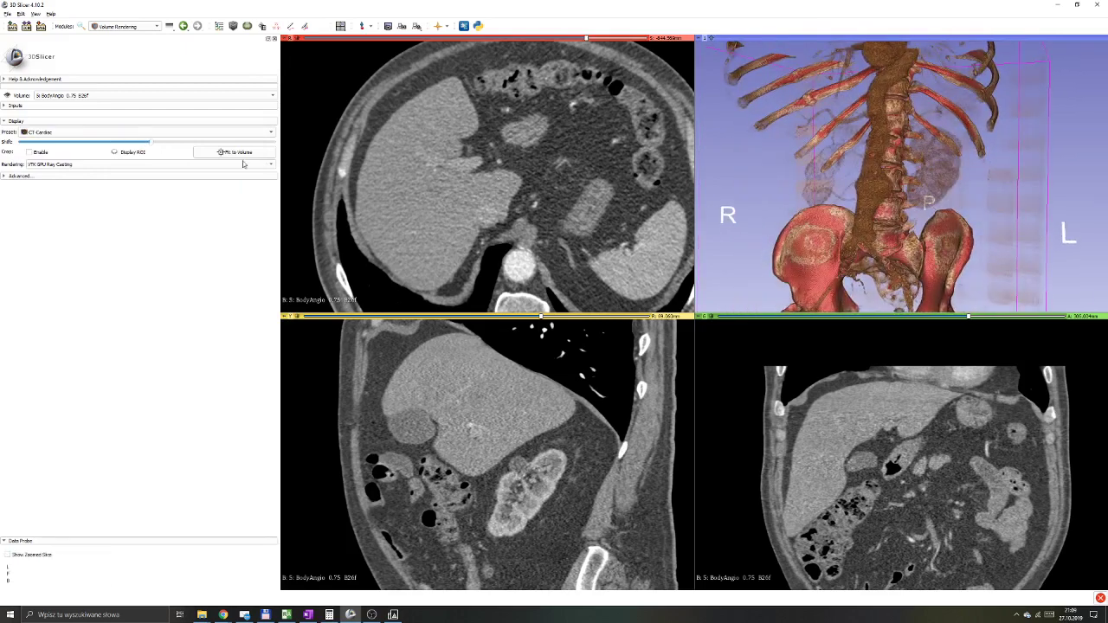
Examine the abdominal aorta and its relation to the spine in the 3D rendering from the front and the side
{"action": "left_click_drag", "start_coordinate": [960, 221], "coordinate": [851, 218]}
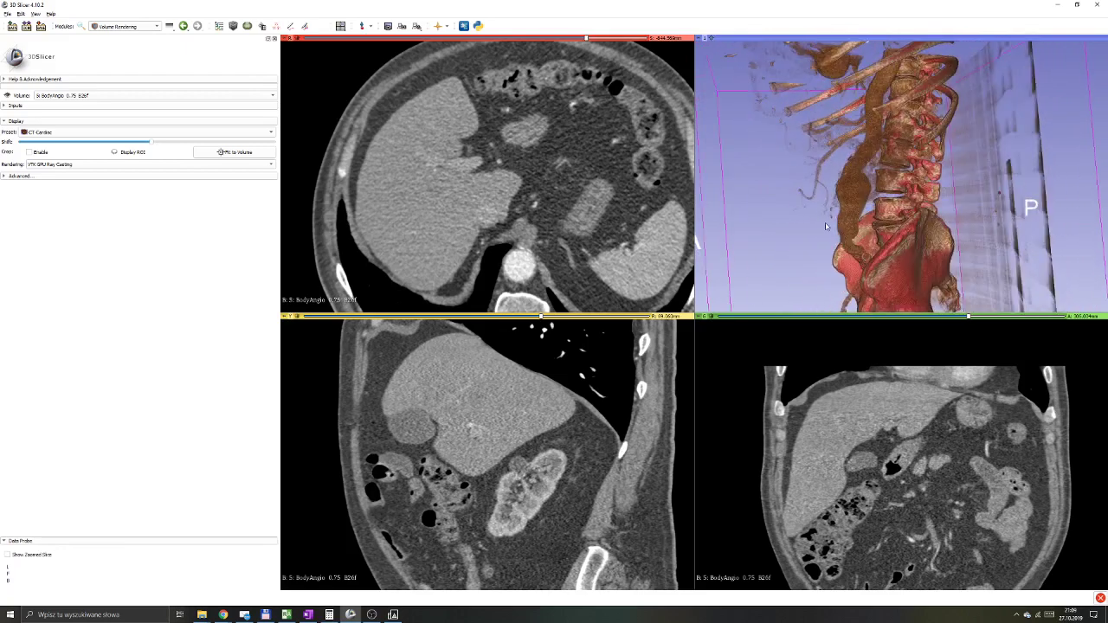
{"action": "left_click_drag", "start_coordinate": [835, 201], "coordinate": [822, 238]}
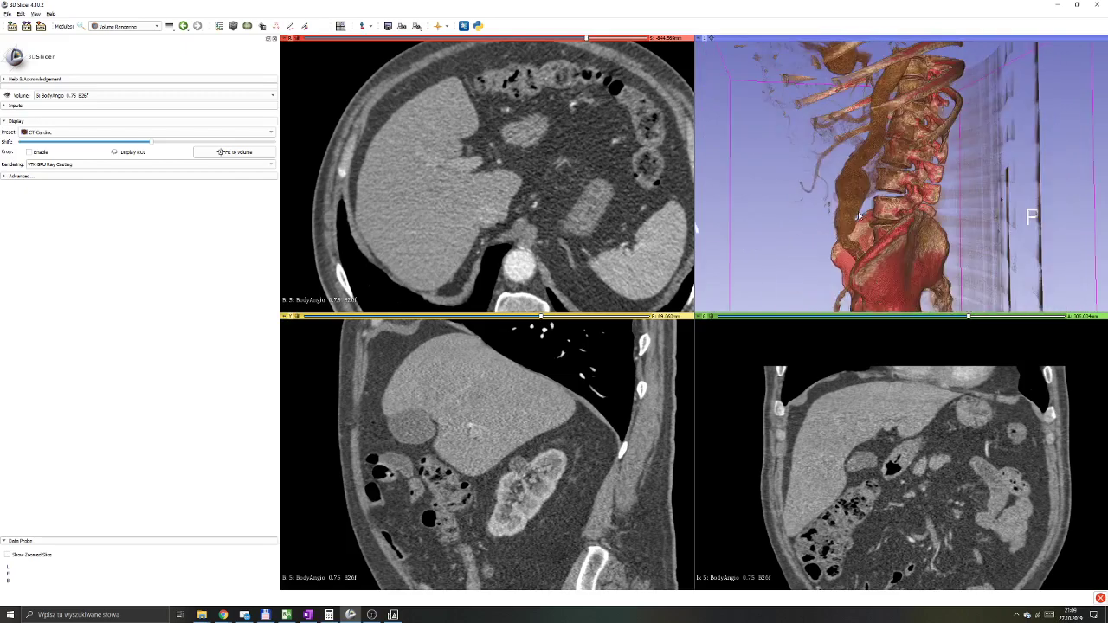
{"action": "left_click_drag", "start_coordinate": [859, 217], "coordinate": [933, 221]}
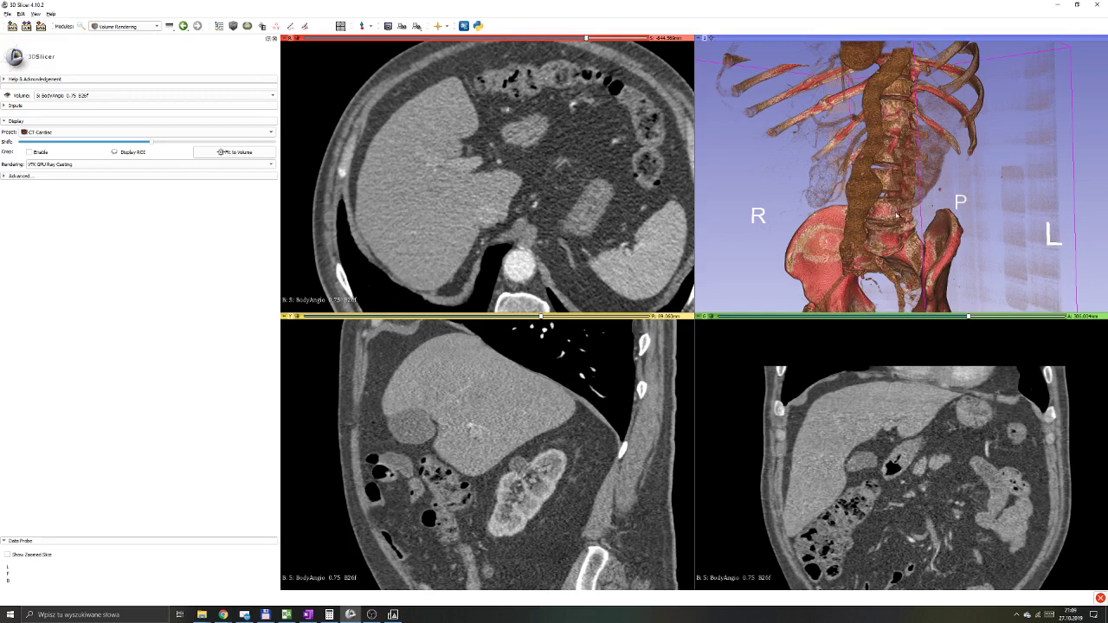
{"action": "left_click_drag", "start_coordinate": [896, 214], "coordinate": [900, 196]}
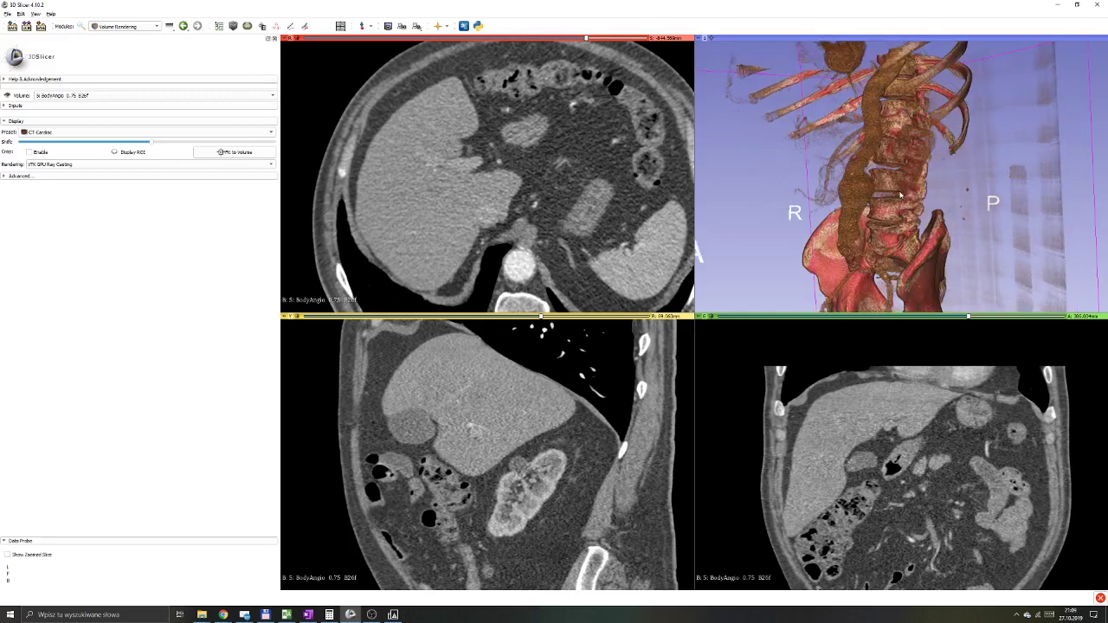
{"action": "left_click_drag", "start_coordinate": [900, 195], "coordinate": [936, 200]}
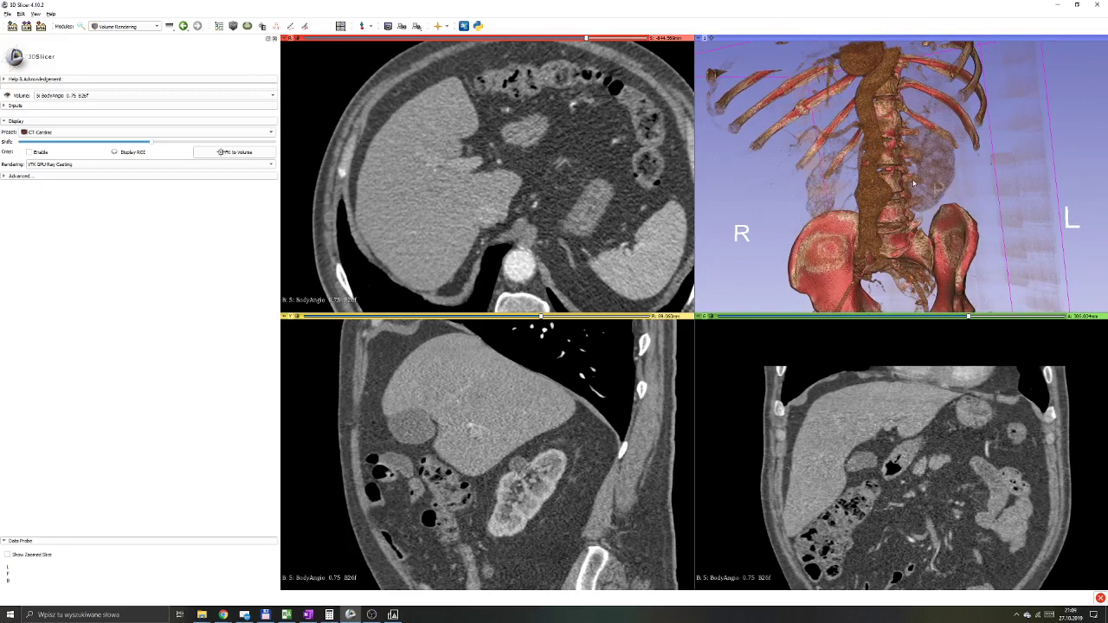
{"action": "left_click_drag", "start_coordinate": [938, 207], "coordinate": [842, 200]}
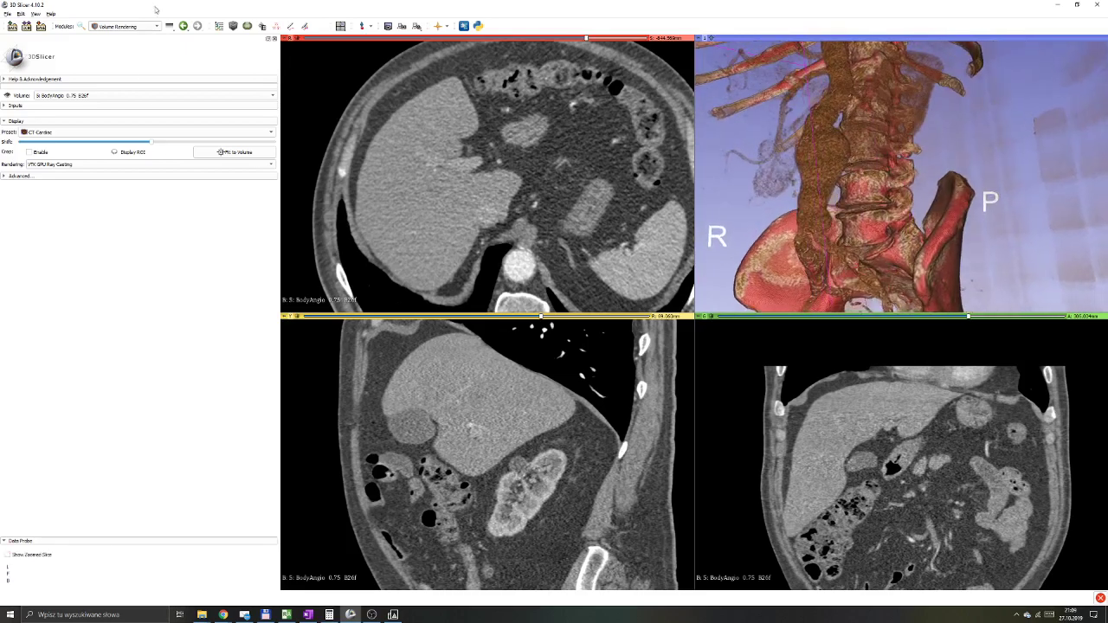
Apply the CT-AAA rendering preset and fine-tune its shift
{"action": "left_click", "coordinate": [124, 134]}
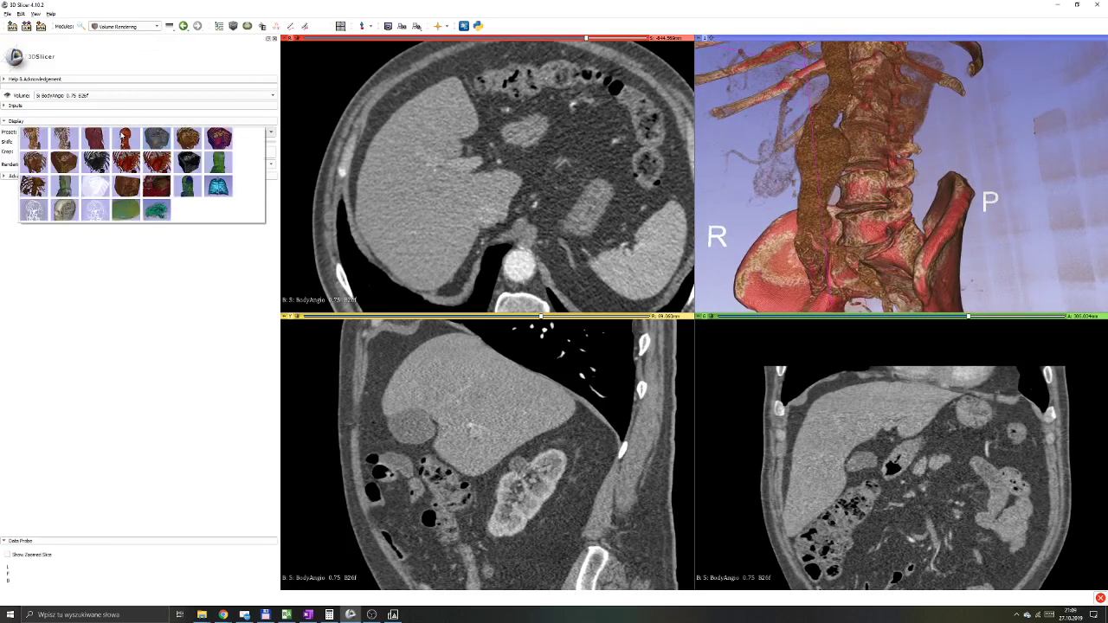
{"action": "left_click", "coordinate": [39, 143]}
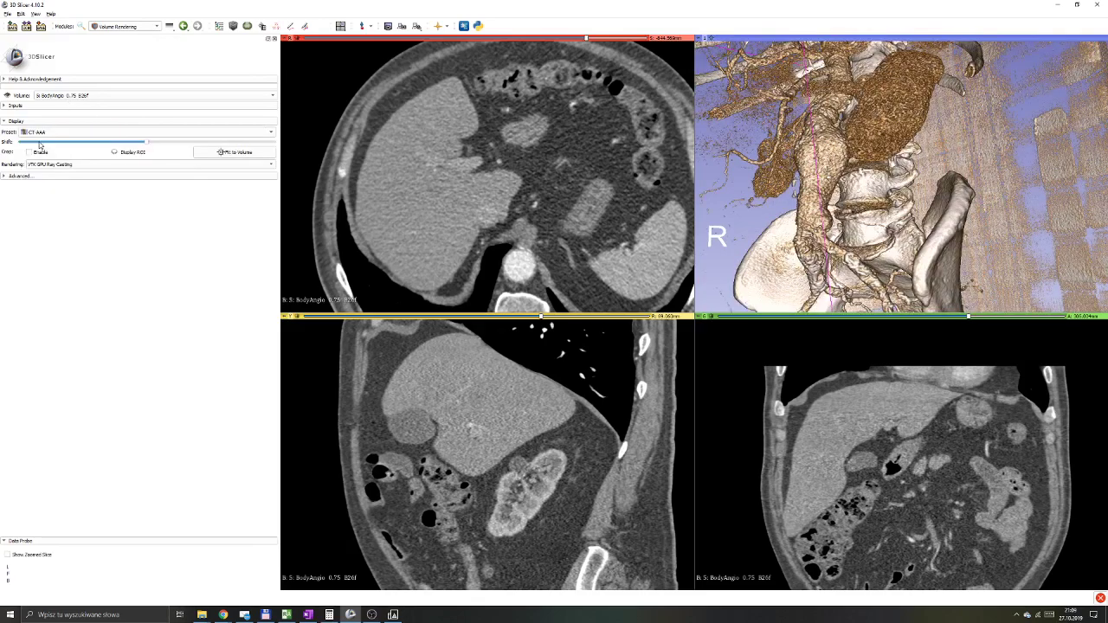
{"action": "left_click_drag", "start_coordinate": [145, 146], "coordinate": [149, 146]}
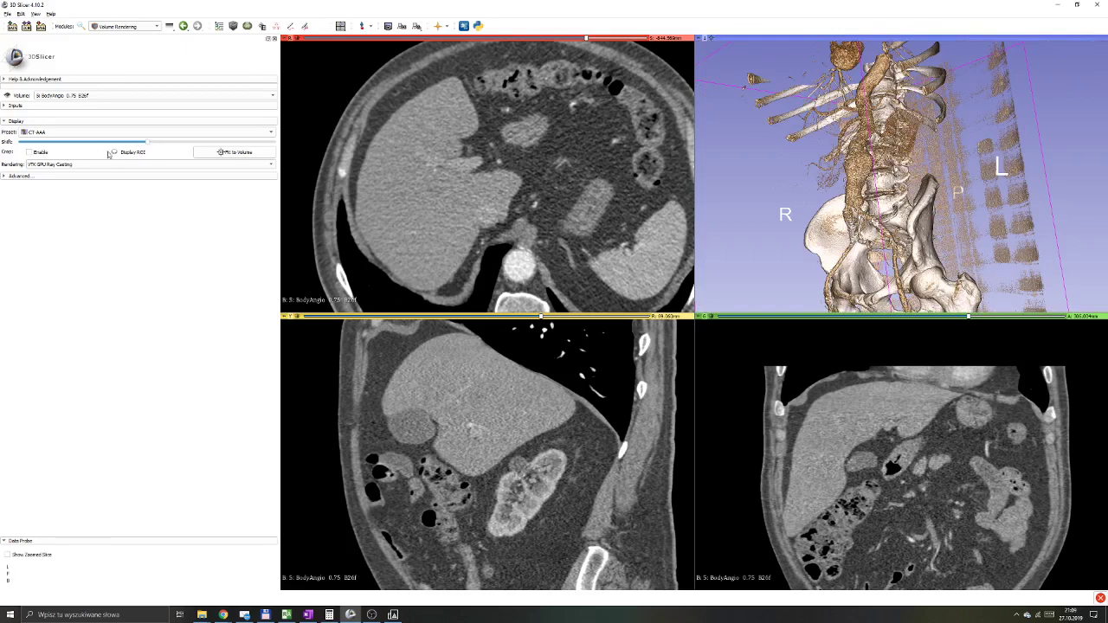
Enable cropping of the rendering, display the ROI box and fit it to the volume
{"action": "left_click", "coordinate": [29, 152]}
{"action": "left_click", "coordinate": [114, 152]}
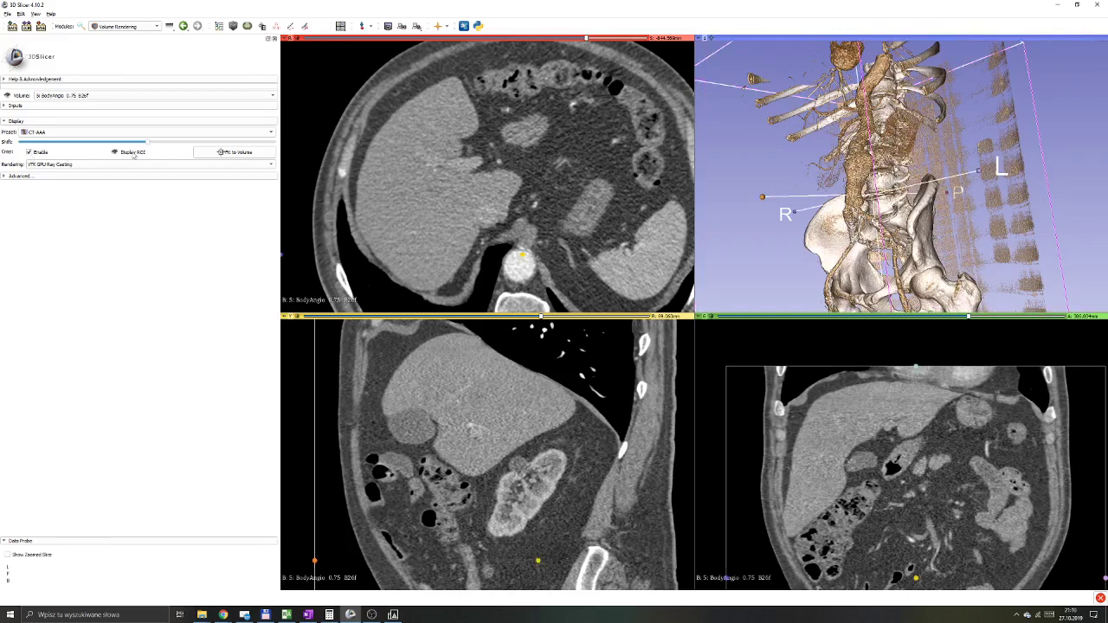
{"action": "left_click", "coordinate": [221, 152]}
Shrink the crop box around the abdominal aorta, cutting away most of the ribs, spine and pelvis, and hide the ROI box
{"action": "left_click_drag", "start_coordinate": [941, 169], "coordinate": [881, 145]}
{"action": "left_click_drag", "start_coordinate": [951, 217], "coordinate": [900, 210]}
{"action": "left_click_drag", "start_coordinate": [829, 188], "coordinate": [865, 210]}
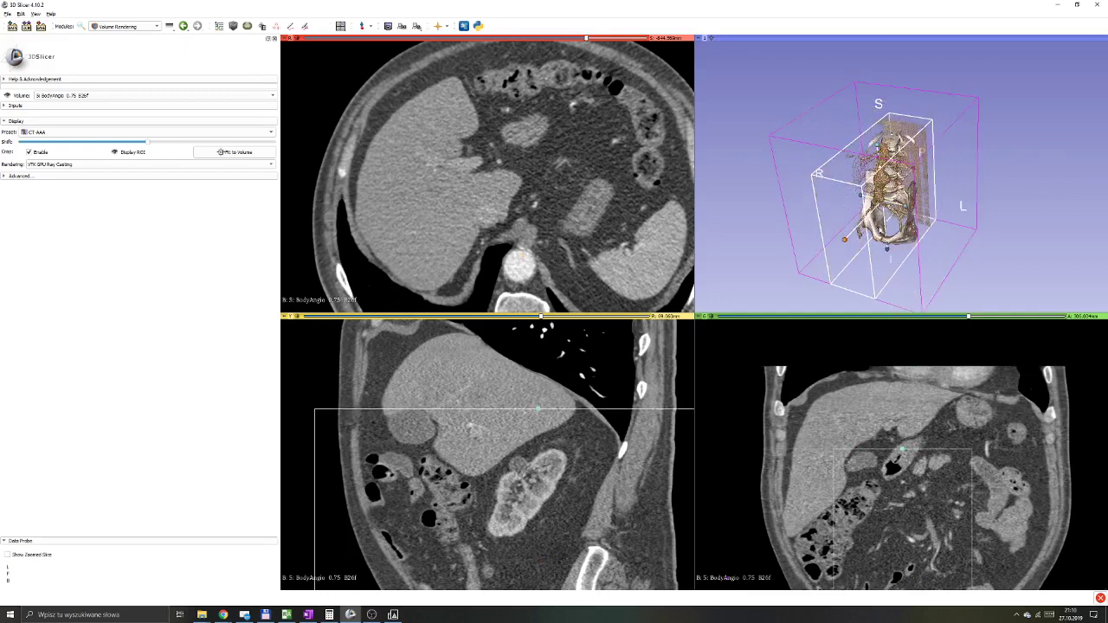
{"action": "left_click_drag", "start_coordinate": [886, 250], "coordinate": [866, 210]}
{"action": "left_click_drag", "start_coordinate": [983, 241], "coordinate": [870, 199]}
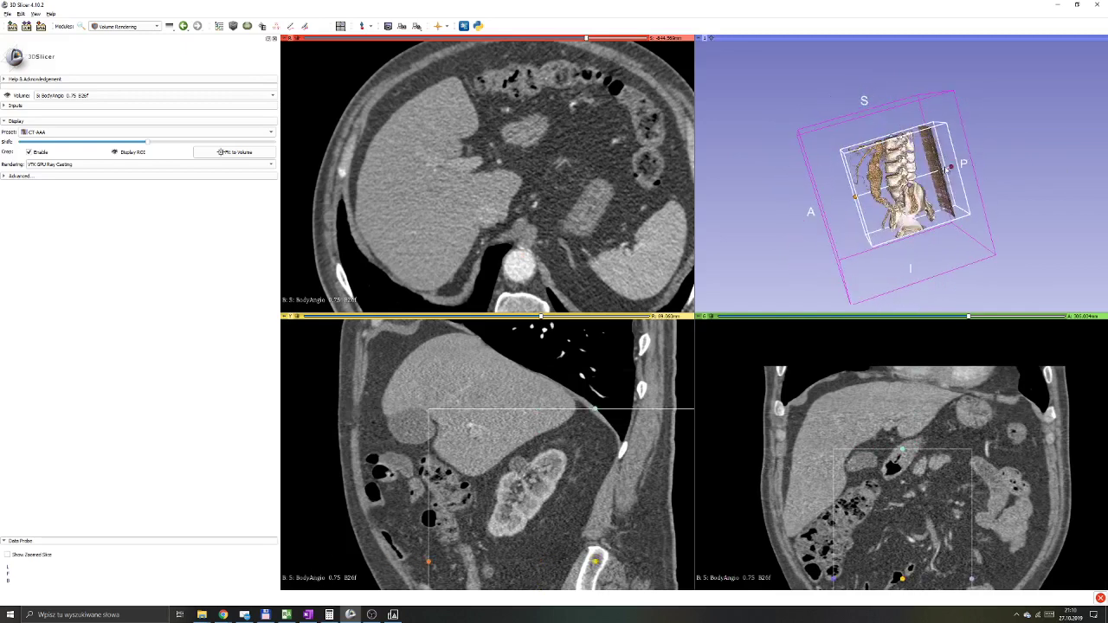
{"action": "left_click_drag", "start_coordinate": [947, 170], "coordinate": [886, 187]}
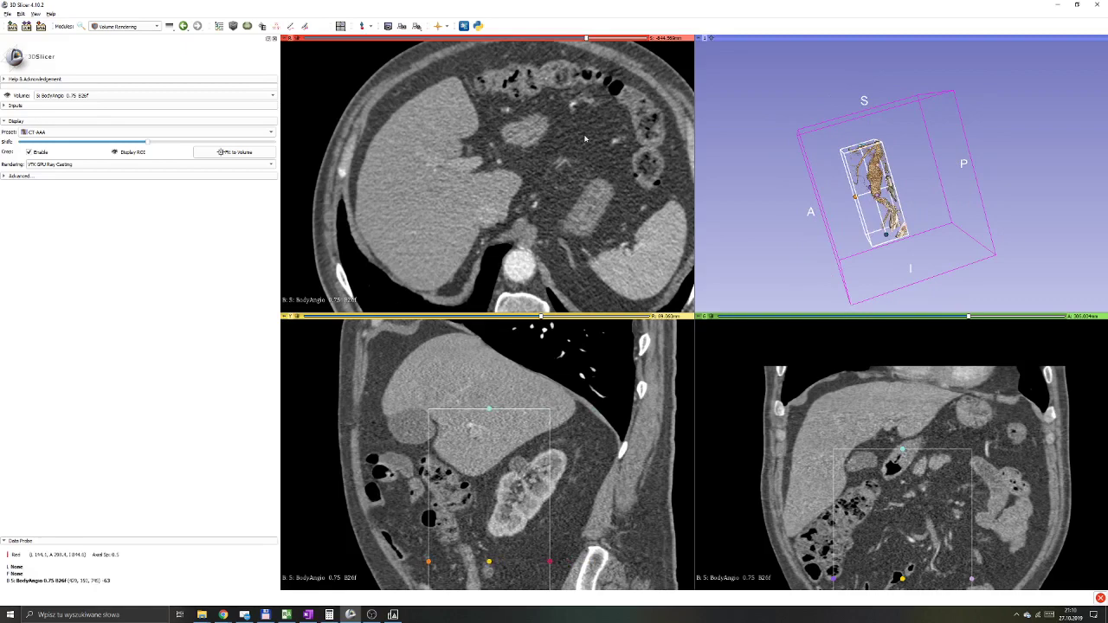
{"action": "left_click", "coordinate": [115, 152]}
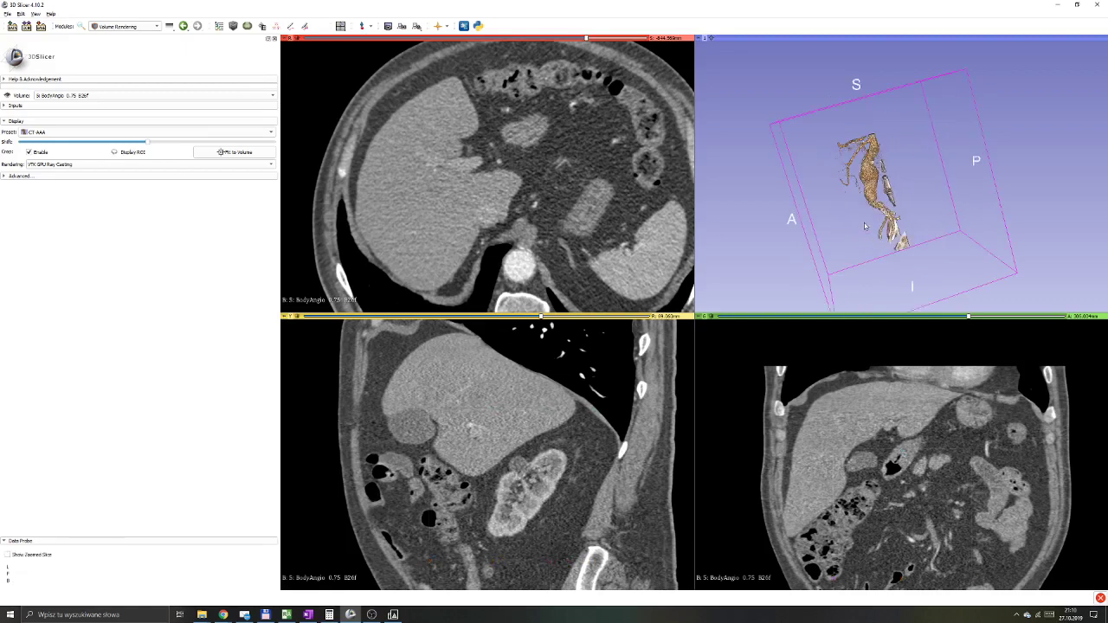
Examine the cropped abdominal aorta and iliac arteries up close from several angles
{"action": "right_click_drag", "start_coordinate": [876, 189], "coordinate": [876, 122]}
{"action": "middle_click_drag", "start_coordinate": [876, 122], "coordinate": [923, 103]}
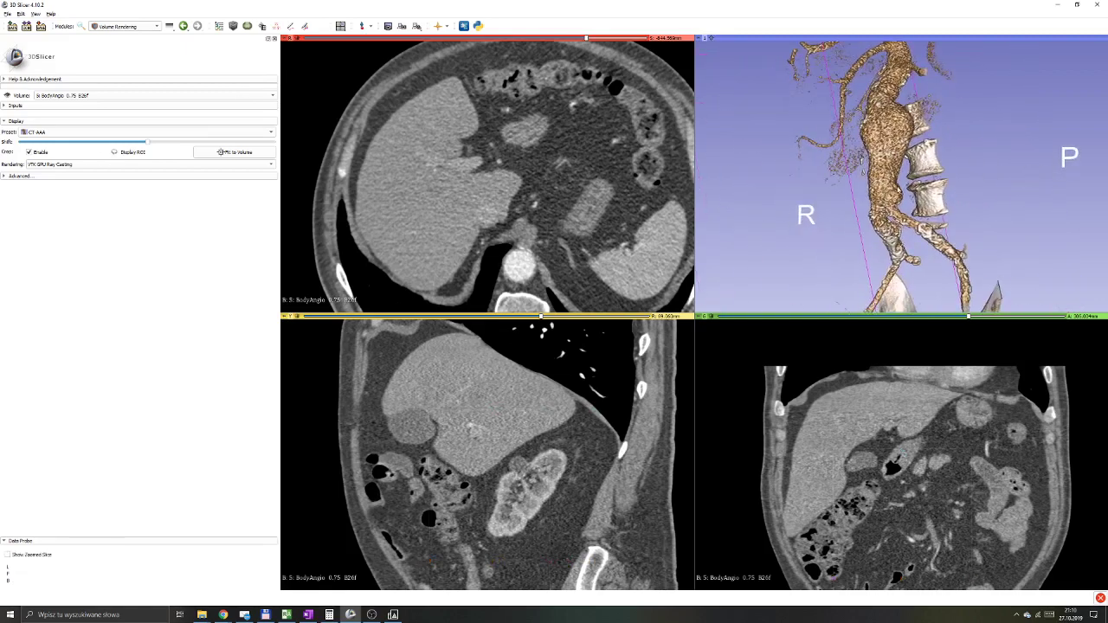
{"action": "right_click_drag", "start_coordinate": [923, 103], "coordinate": [923, 130]}
{"action": "left_click_drag", "start_coordinate": [885, 144], "coordinate": [905, 112]}
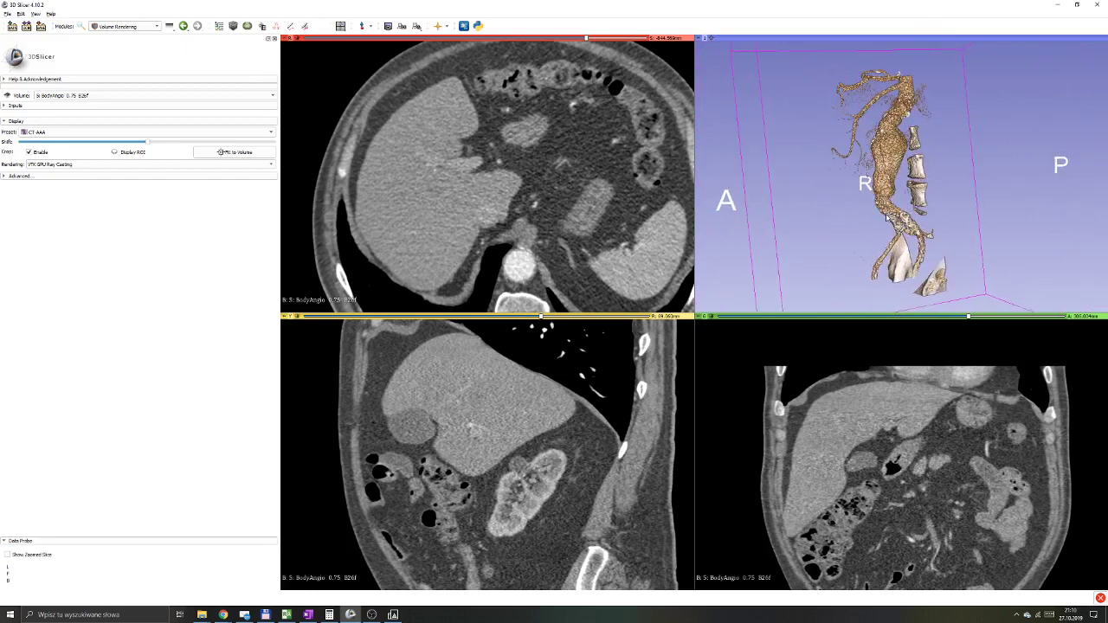
{"action": "right_click_drag", "start_coordinate": [905, 112], "coordinate": [911, 79]}
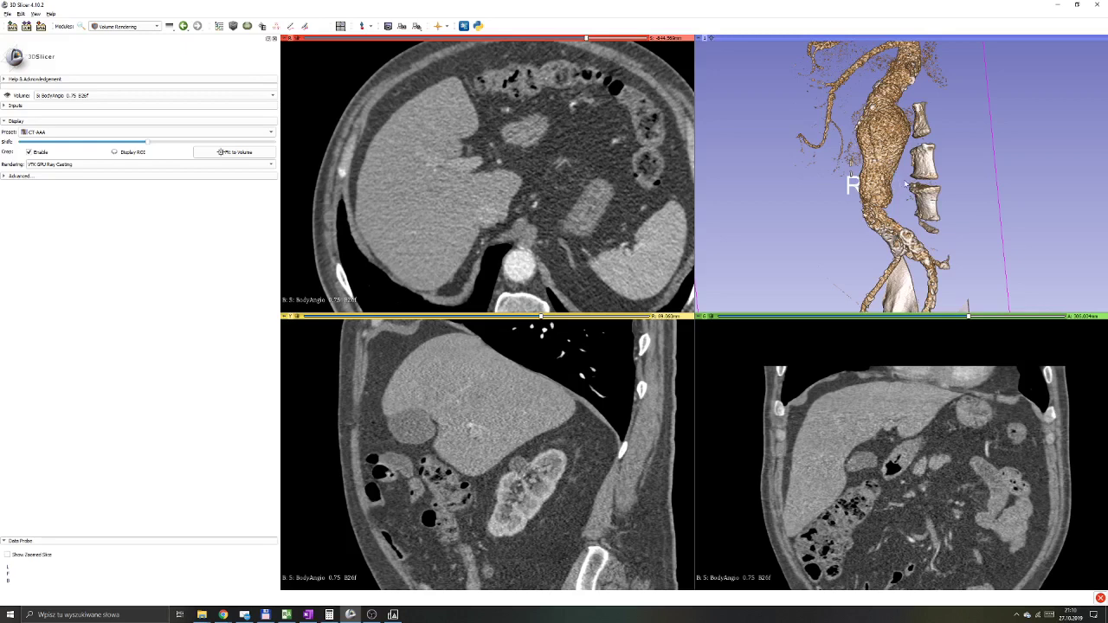
{"action": "left_click_drag", "start_coordinate": [906, 184], "coordinate": [905, 158]}
{"action": "left_click_drag", "start_coordinate": [800, 177], "coordinate": [744, 176]}
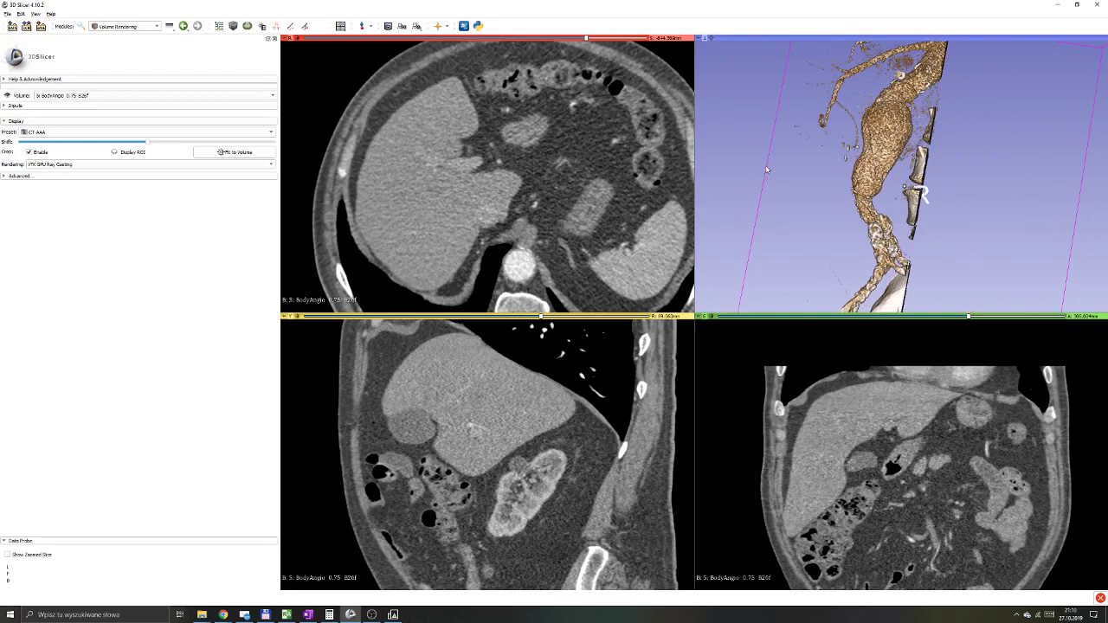
{"action": "left_click_drag", "start_coordinate": [766, 169], "coordinate": [837, 177]}
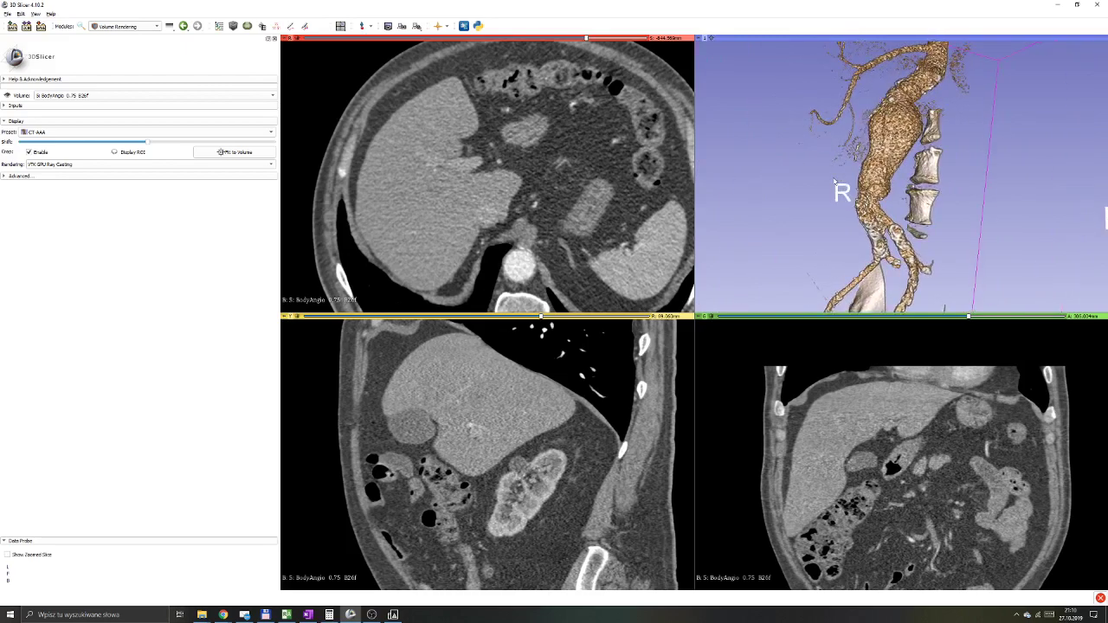